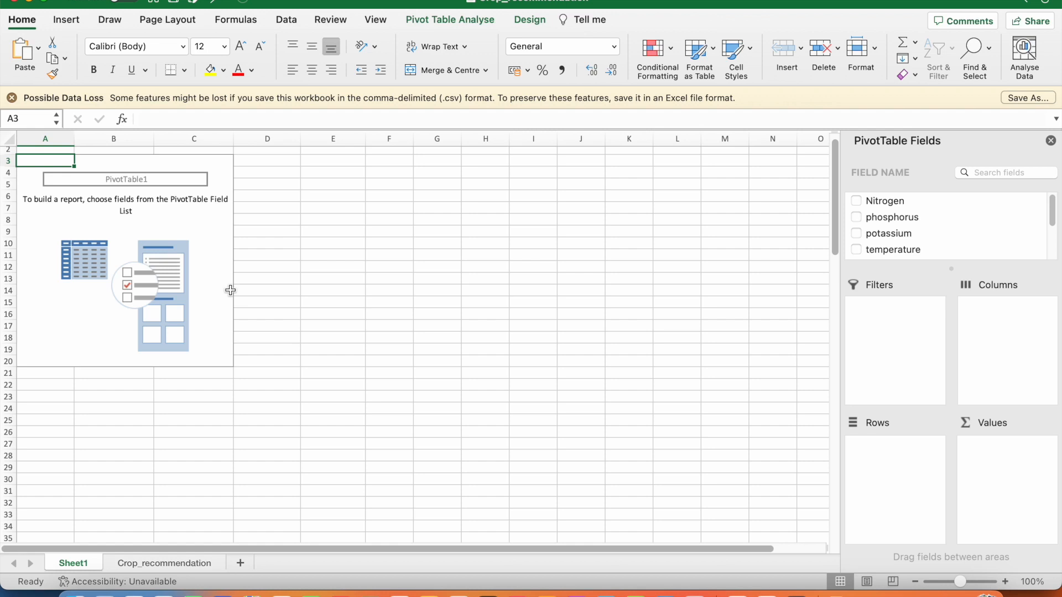
Add Nitrogen to the empty pivot table as a summed value and phosphorus as its row field.
{"action": "scroll", "coordinate": [986, 249], "scroll_direction": "down", "scroll_amount": 2}
{"action": "scroll", "coordinate": [987, 249], "scroll_direction": "down", "scroll_amount": 1}
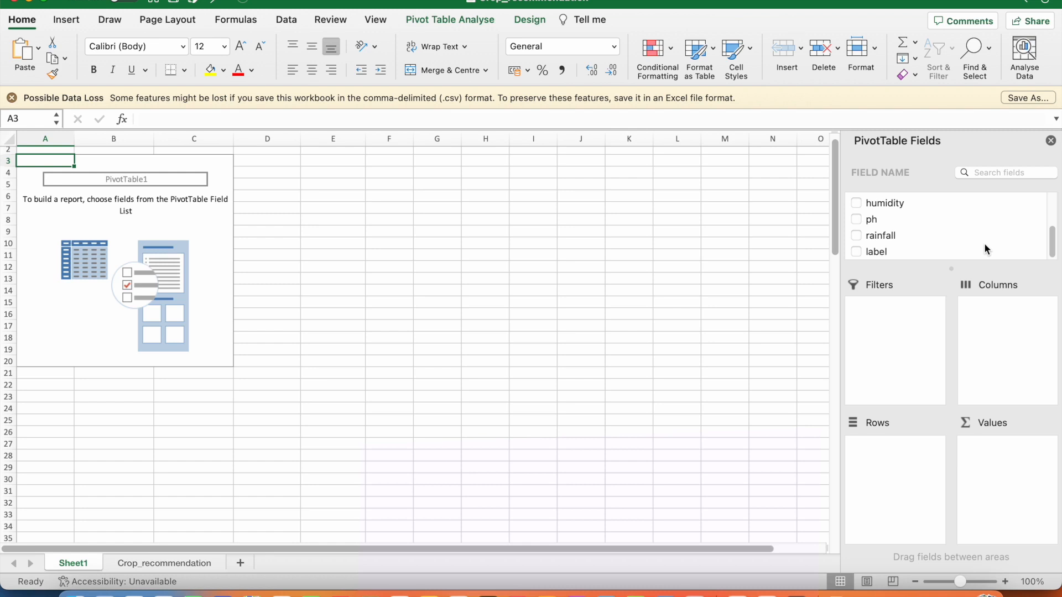
{"action": "scroll", "coordinate": [961, 224], "scroll_direction": "up", "scroll_amount": 3}
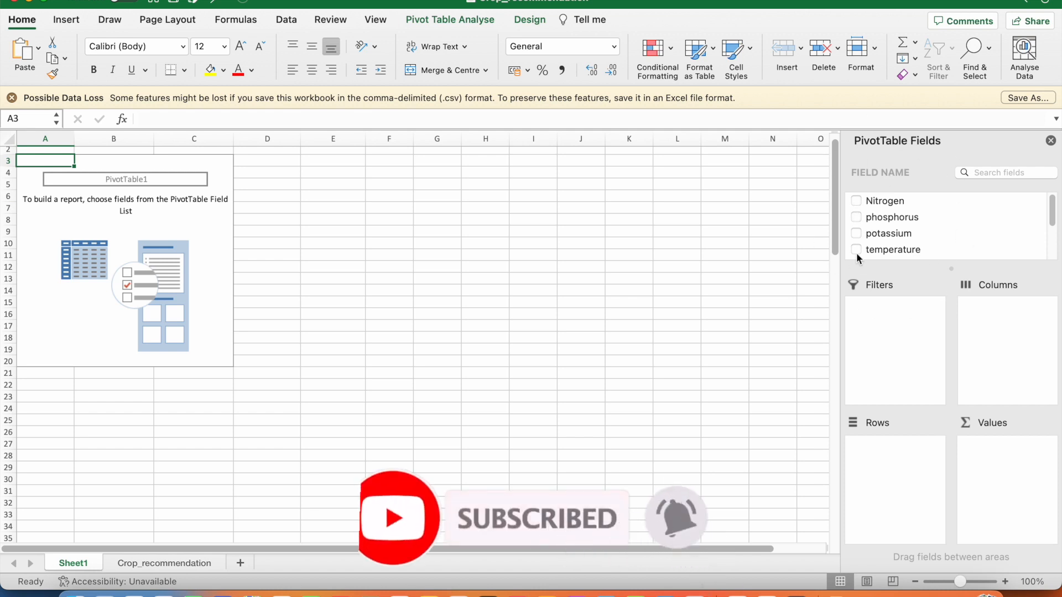
{"action": "left_click", "coordinate": [856, 200]}
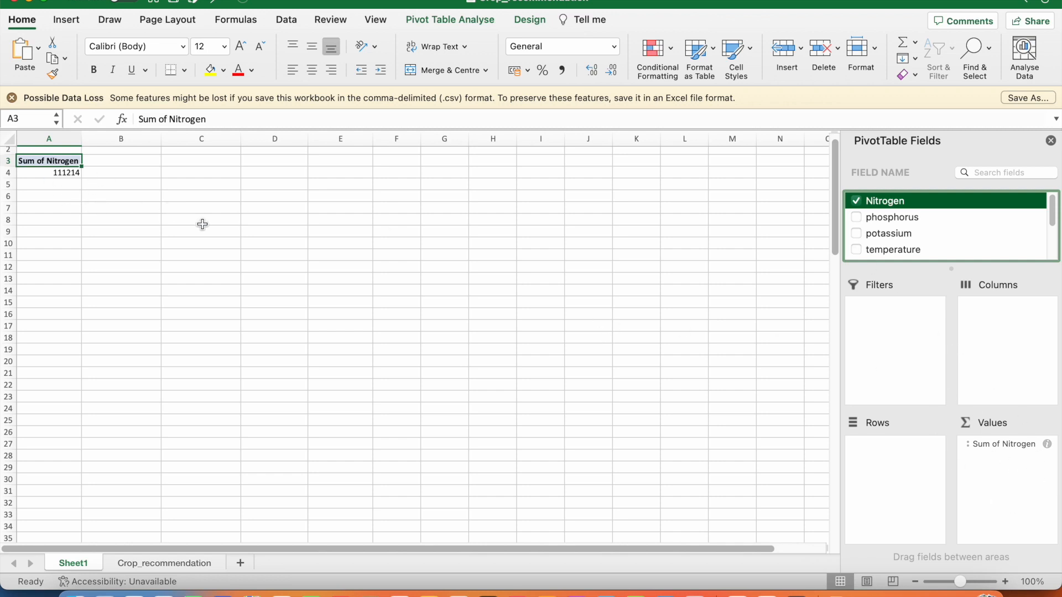
{"action": "left_click", "coordinate": [857, 220]}
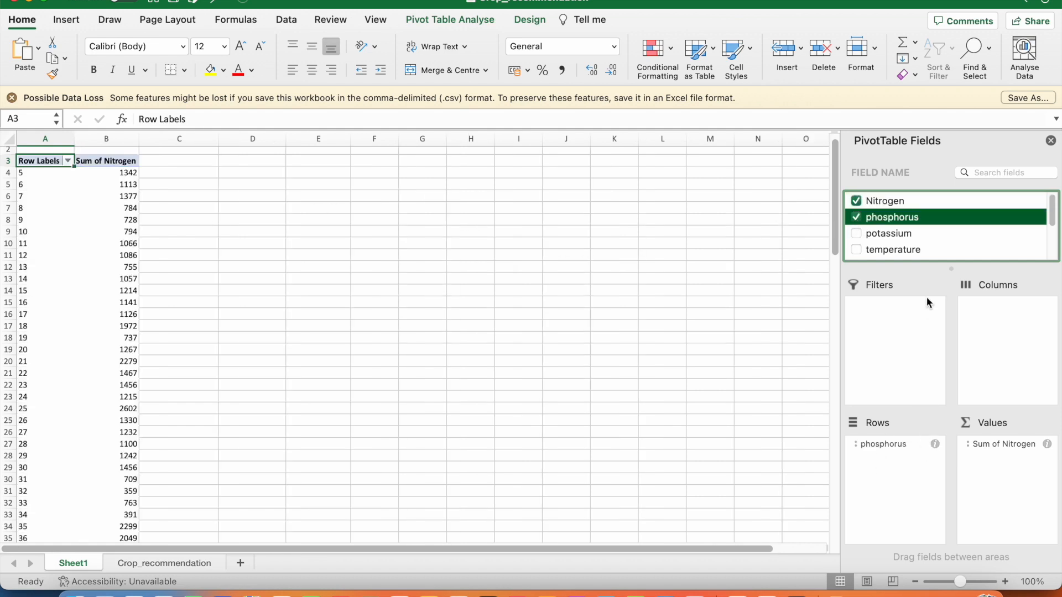
{"action": "left_click", "coordinate": [1014, 463]}
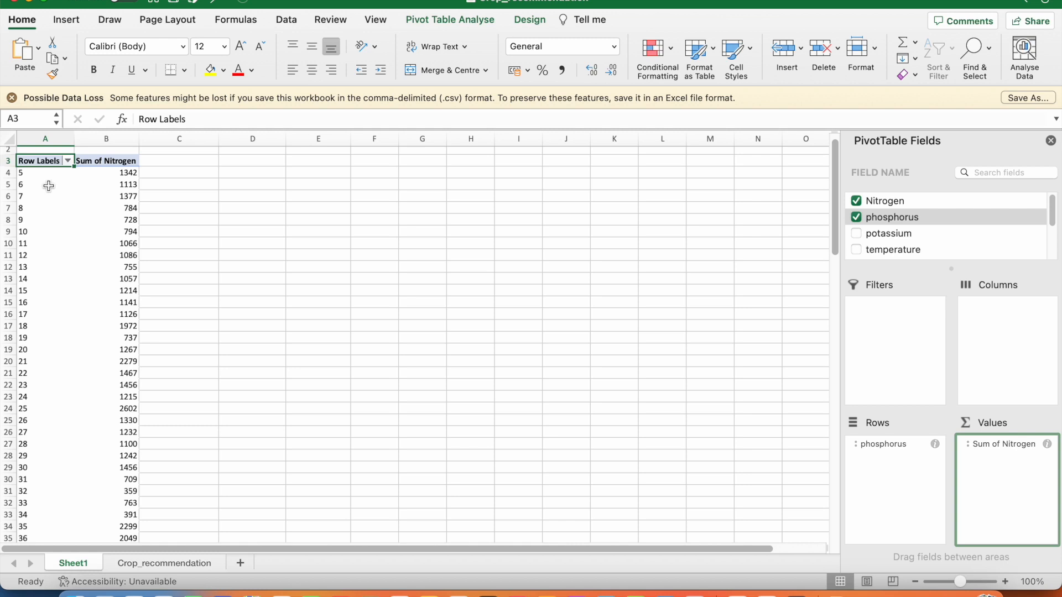
Remove phosphorus from the pivot table's rows and Sum of Nitrogen from its values.
{"action": "left_click", "coordinate": [913, 448]}
{"action": "left_click_drag", "start_coordinate": [914, 448], "coordinate": [937, 242]}
{"action": "left_click", "coordinate": [996, 449]}
{"action": "left_click_drag", "start_coordinate": [989, 449], "coordinate": [975, 234]}
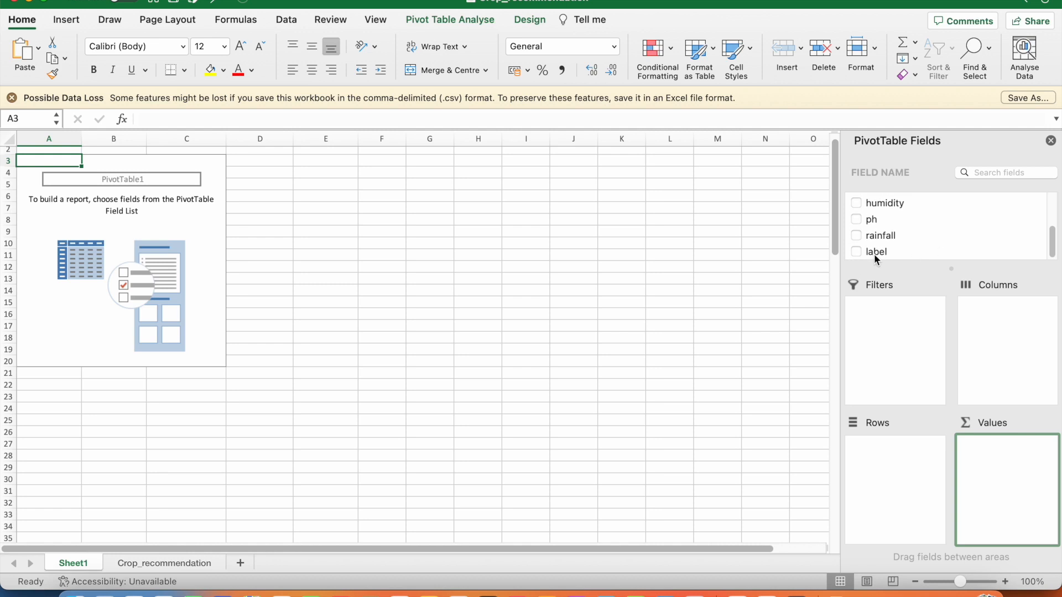
Examine the column headings and crop records of the source data on the Crop_recommendation sheet.
{"action": "left_click", "coordinate": [202, 564]}
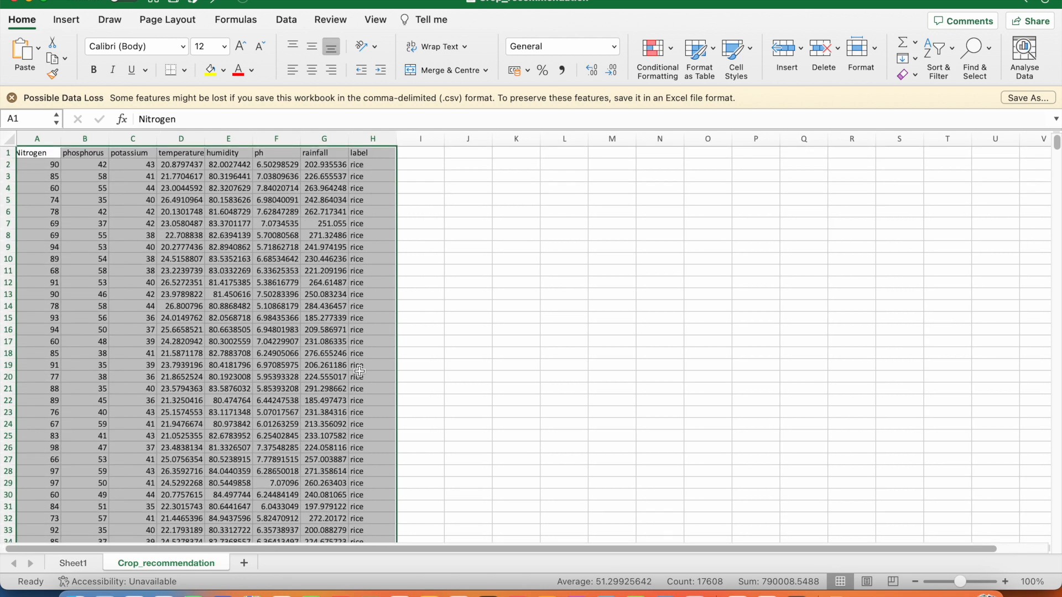
{"action": "scroll", "coordinate": [360, 371], "scroll_direction": "down", "scroll_amount": 7}
{"action": "scroll", "coordinate": [360, 371], "scroll_direction": "up", "scroll_amount": 4}
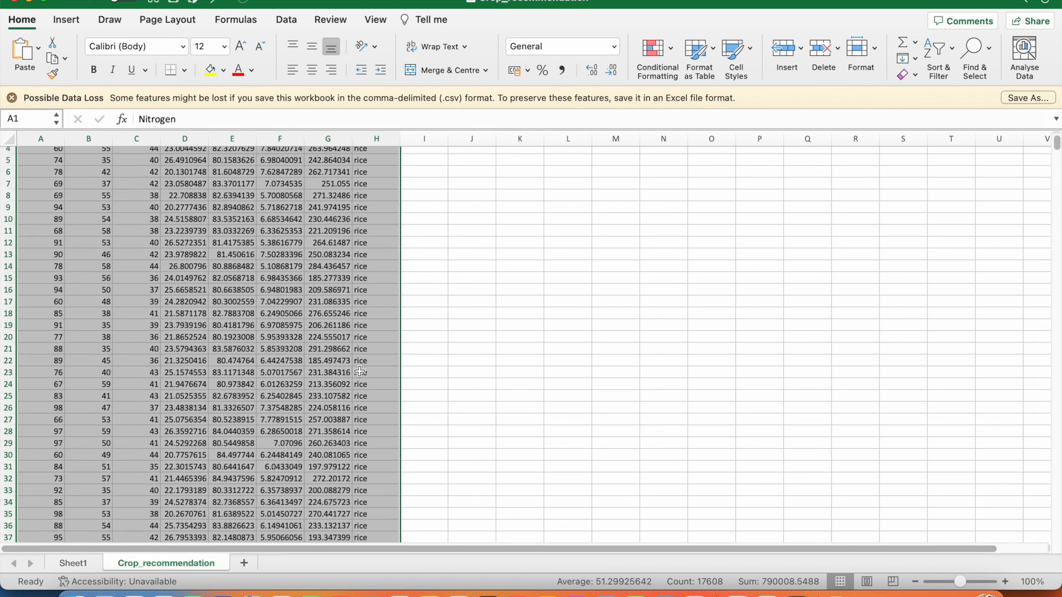
{"action": "scroll", "coordinate": [360, 372], "scroll_direction": "up", "scroll_amount": 3}
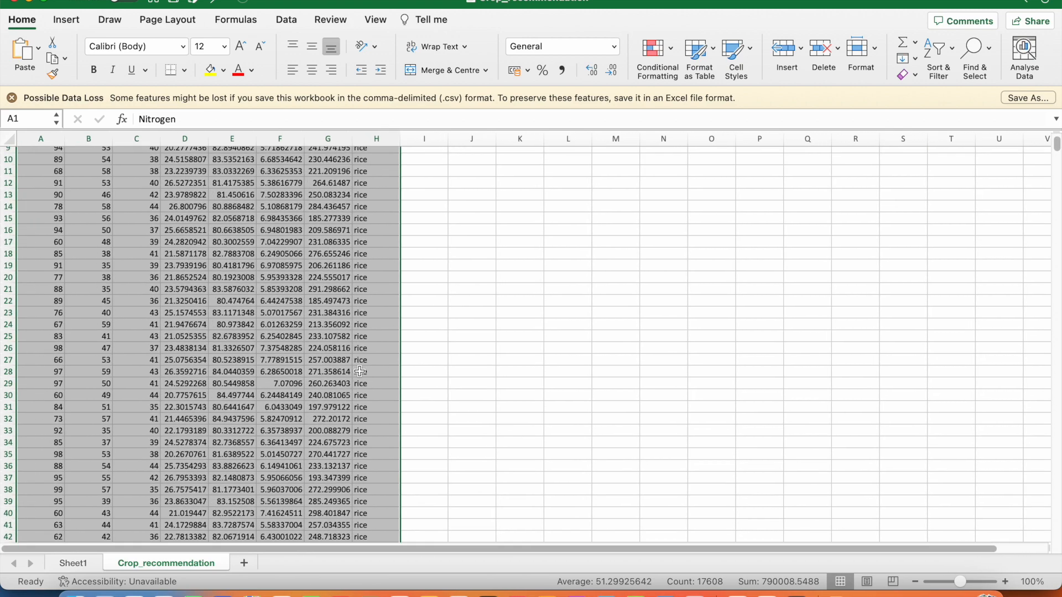
{"action": "scroll", "coordinate": [347, 319], "scroll_direction": "down", "scroll_amount": 1}
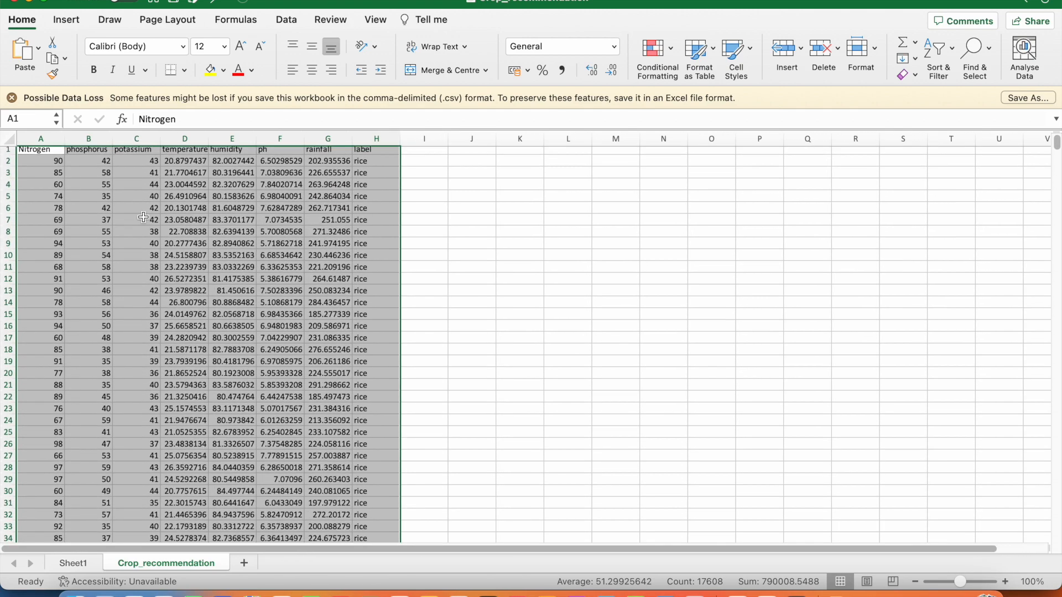
Use the label field as the rows of the pivot table on Sheet1.
{"action": "left_click", "coordinate": [73, 563]}
{"action": "scroll", "coordinate": [879, 238], "scroll_direction": "down", "scroll_amount": 2}
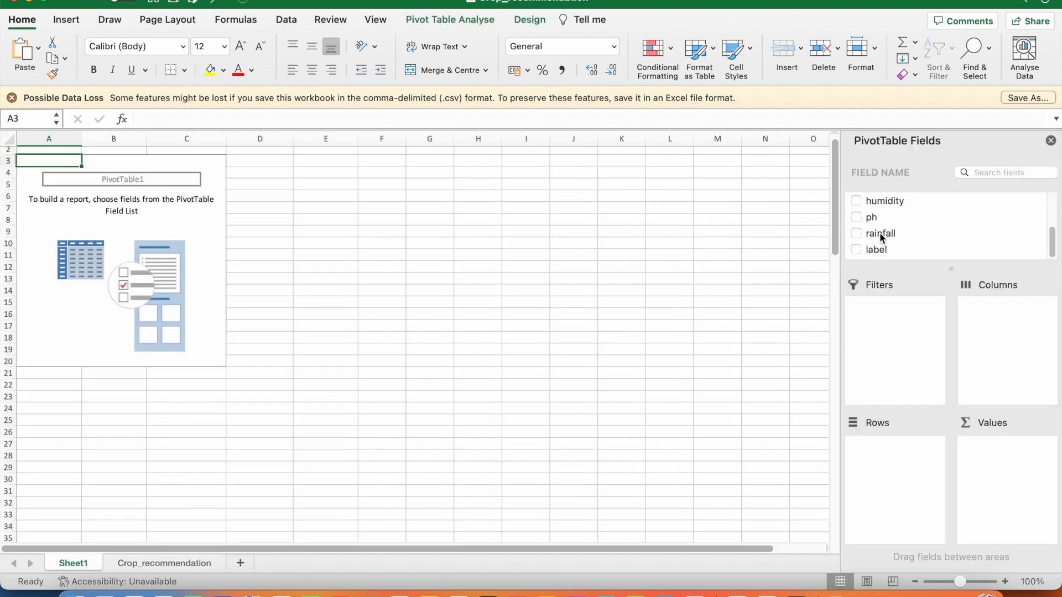
{"action": "left_click_drag", "start_coordinate": [876, 254], "coordinate": [895, 450]}
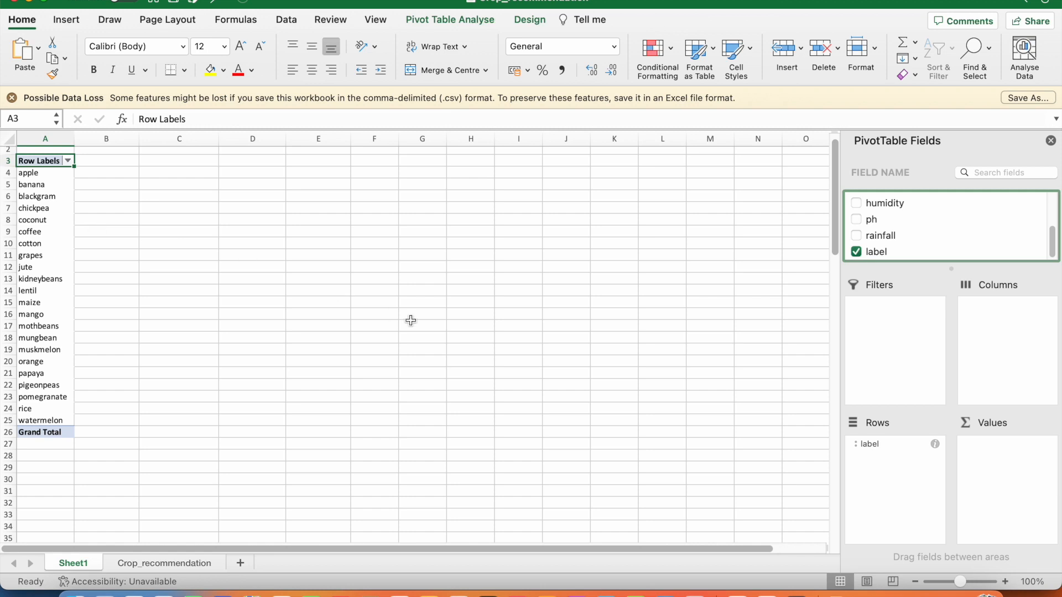
Try the label field as the pivot table's columns and return it to the rows.
{"action": "left_click_drag", "start_coordinate": [888, 440], "coordinate": [1009, 347]}
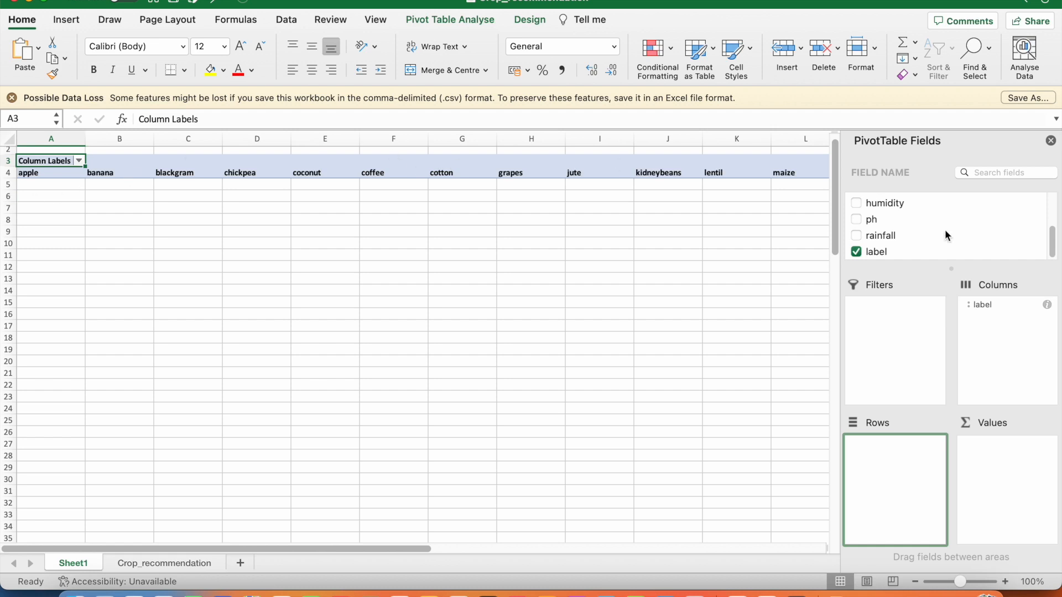
{"action": "left_click_drag", "start_coordinate": [1003, 304], "coordinate": [903, 461]}
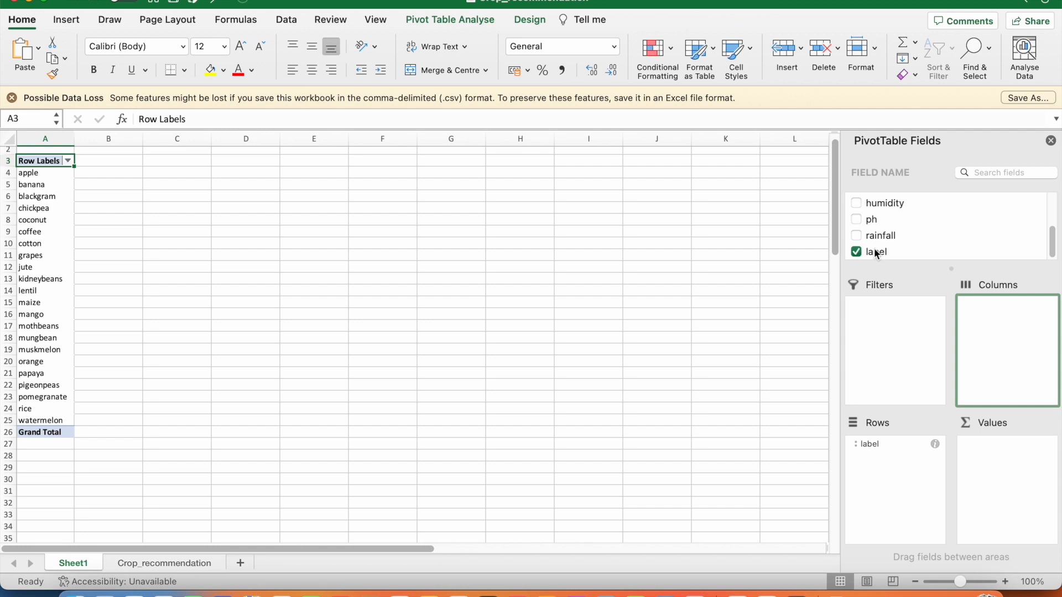
Add label to the pivot table's values as a count, and add Nitrogen summarised by Average.
{"action": "left_click_drag", "start_coordinate": [876, 253], "coordinate": [1010, 477]}
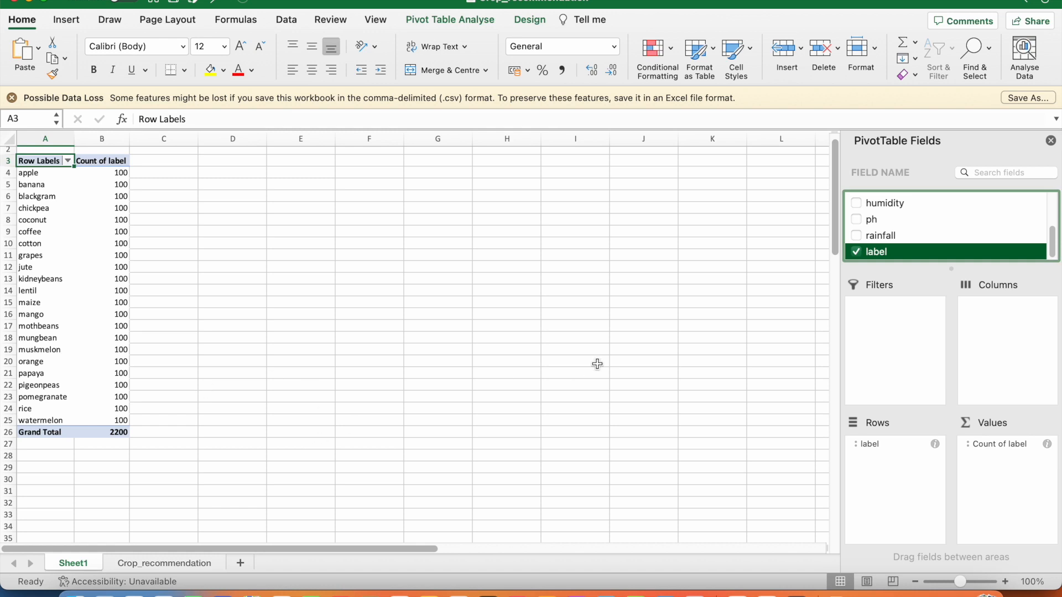
{"action": "scroll", "coordinate": [940, 205], "scroll_direction": "up", "scroll_amount": 5}
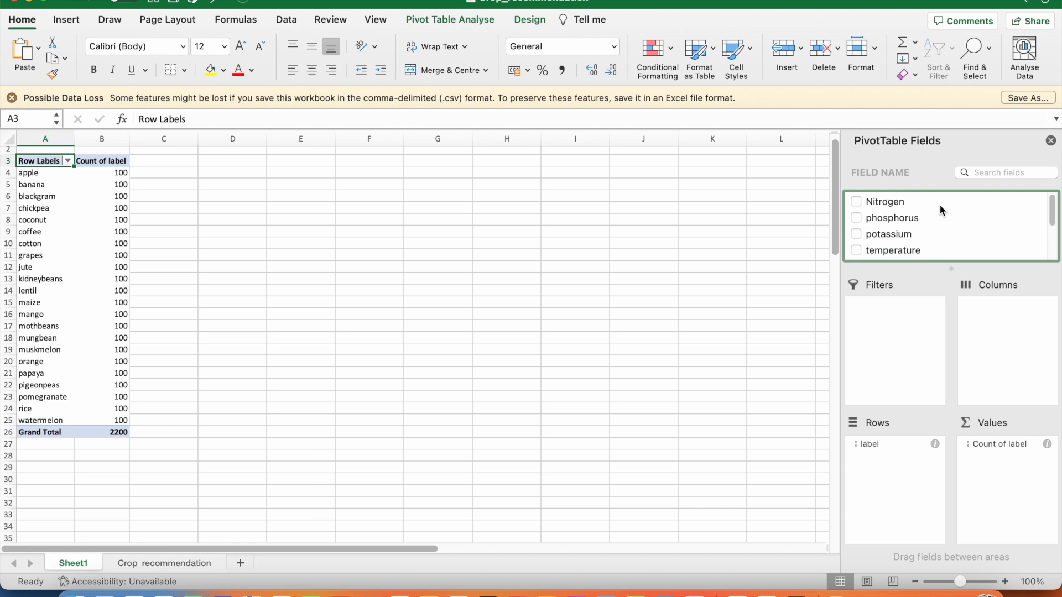
{"action": "left_click", "coordinate": [857, 201]}
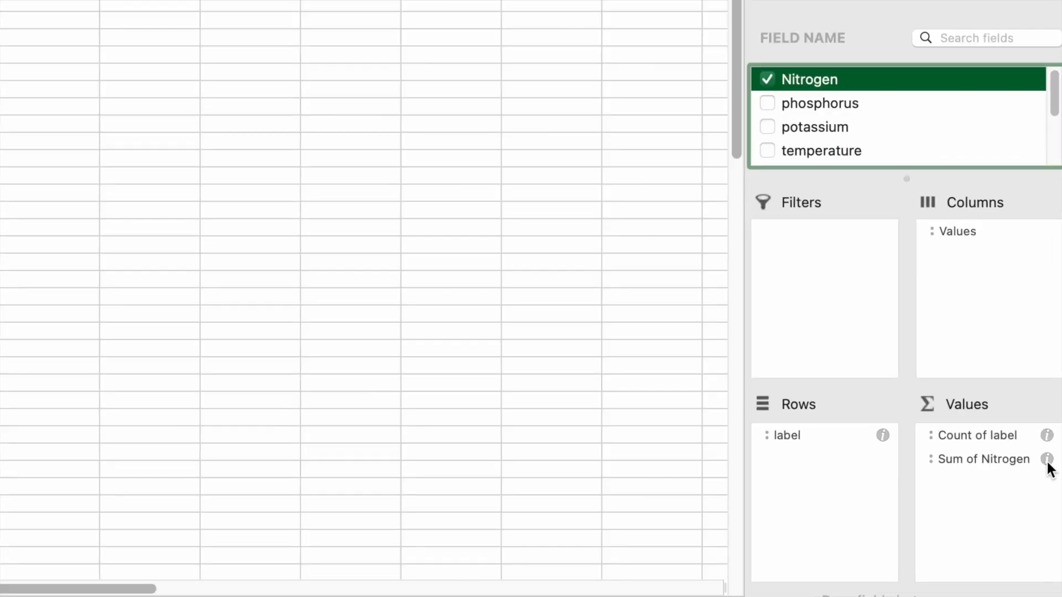
{"action": "left_click", "coordinate": [1047, 460]}
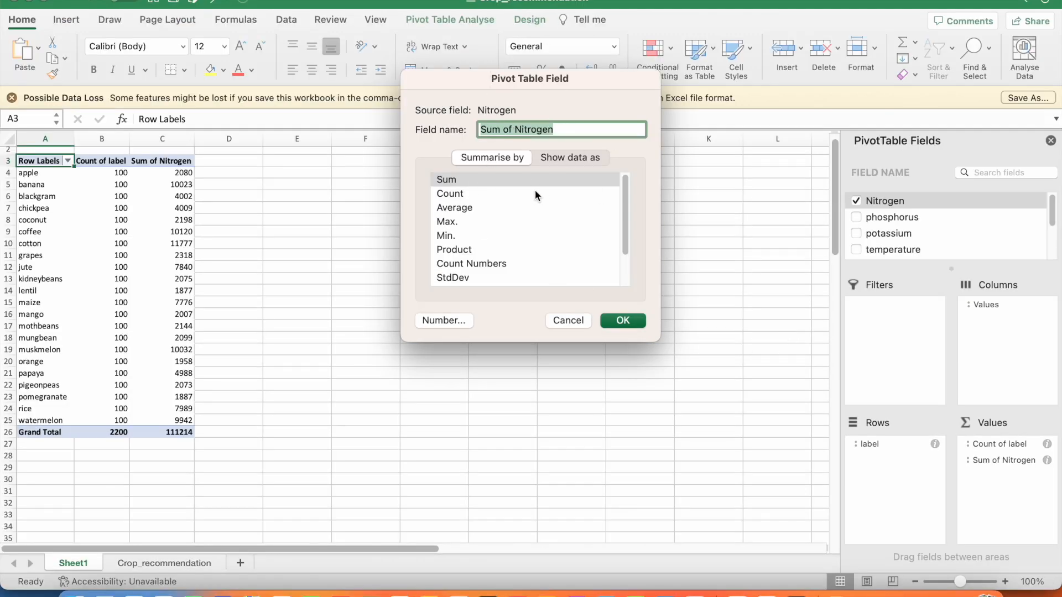
{"action": "left_click", "coordinate": [468, 211]}
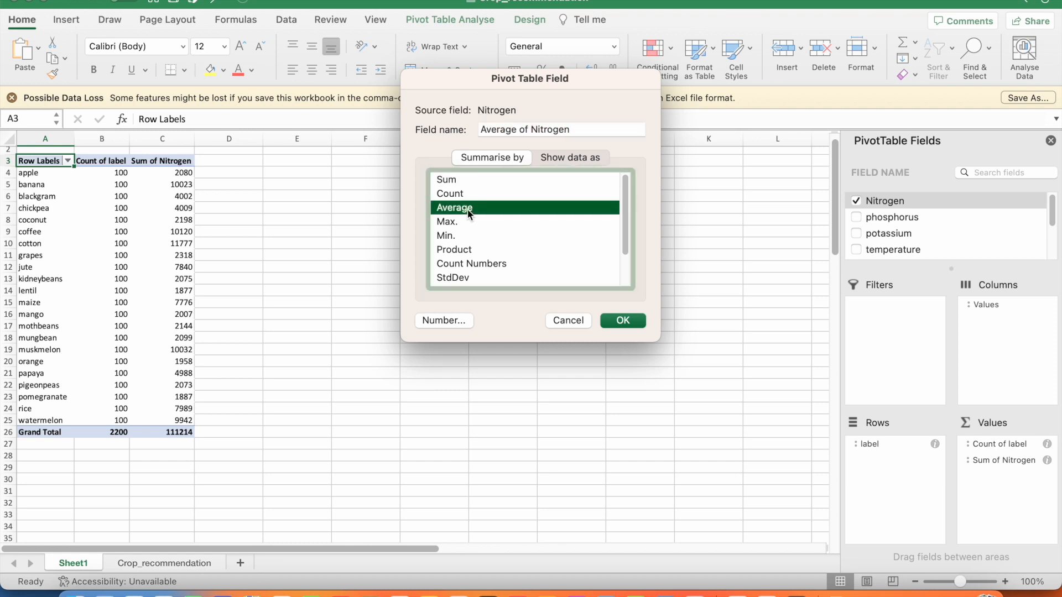
{"action": "left_click", "coordinate": [623, 321]}
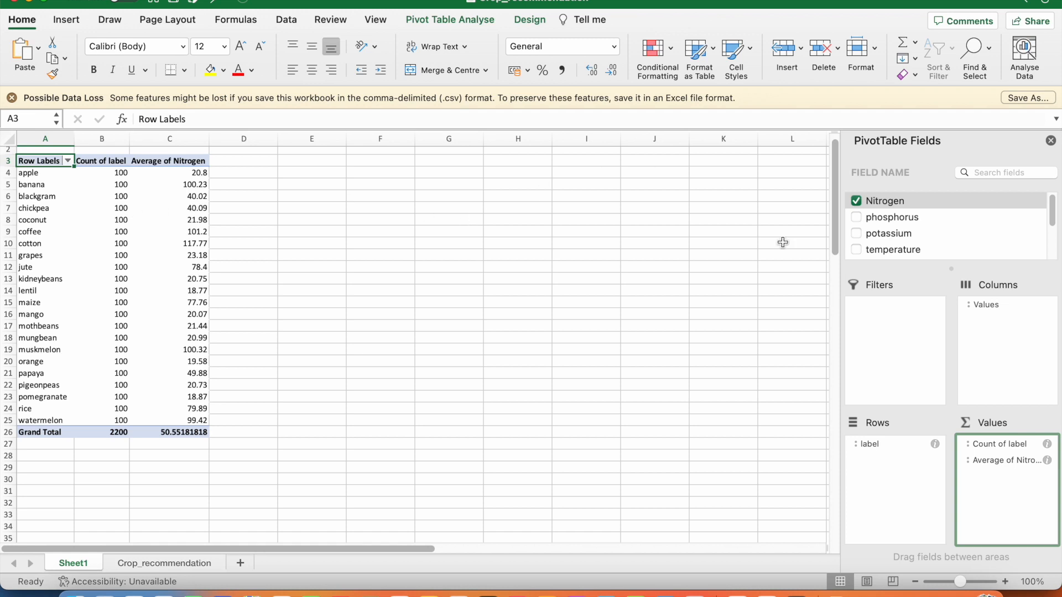
Add Nitrogen to the pivot table's values two more times and summarise the first of these copies by Max.
{"action": "left_click_drag", "start_coordinate": [888, 198], "coordinate": [1014, 479]}
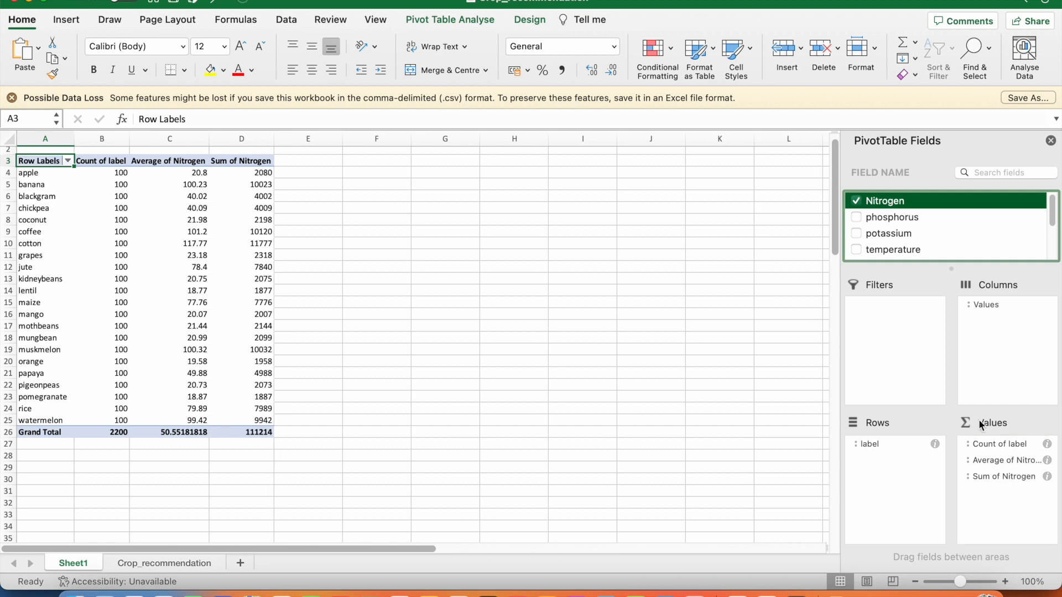
{"action": "left_click_drag", "start_coordinate": [902, 200], "coordinate": [1017, 496]}
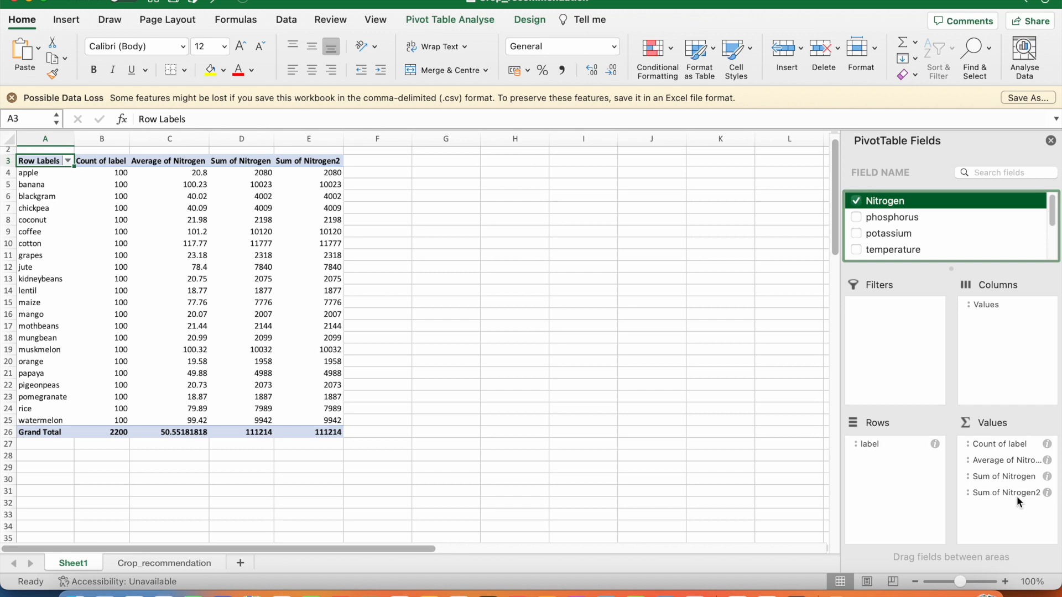
{"action": "left_click", "coordinate": [1047, 477]}
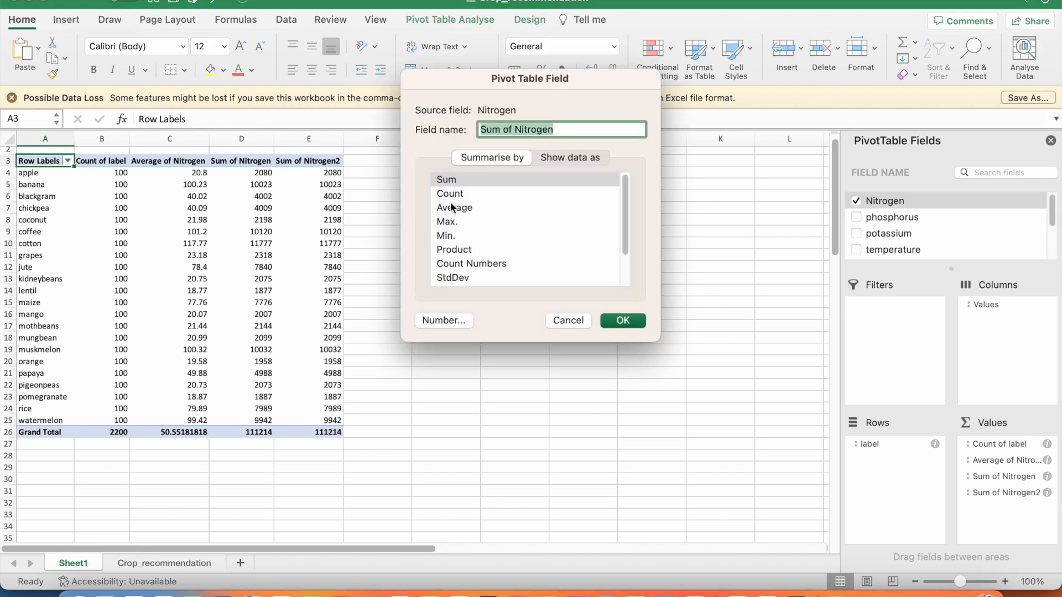
{"action": "left_click", "coordinate": [453, 223]}
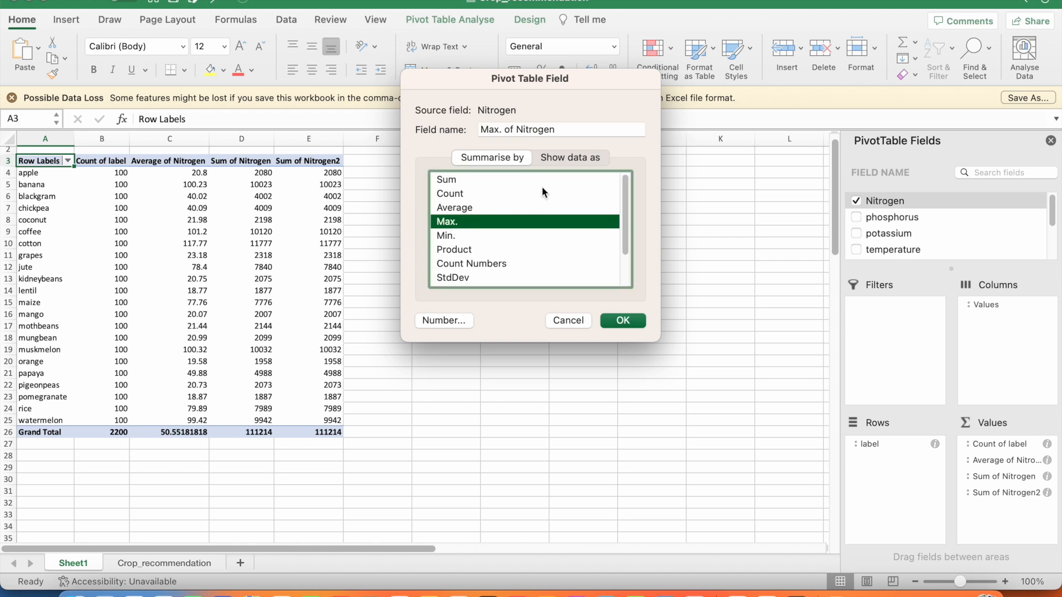
{"action": "left_click", "coordinate": [620, 321]}
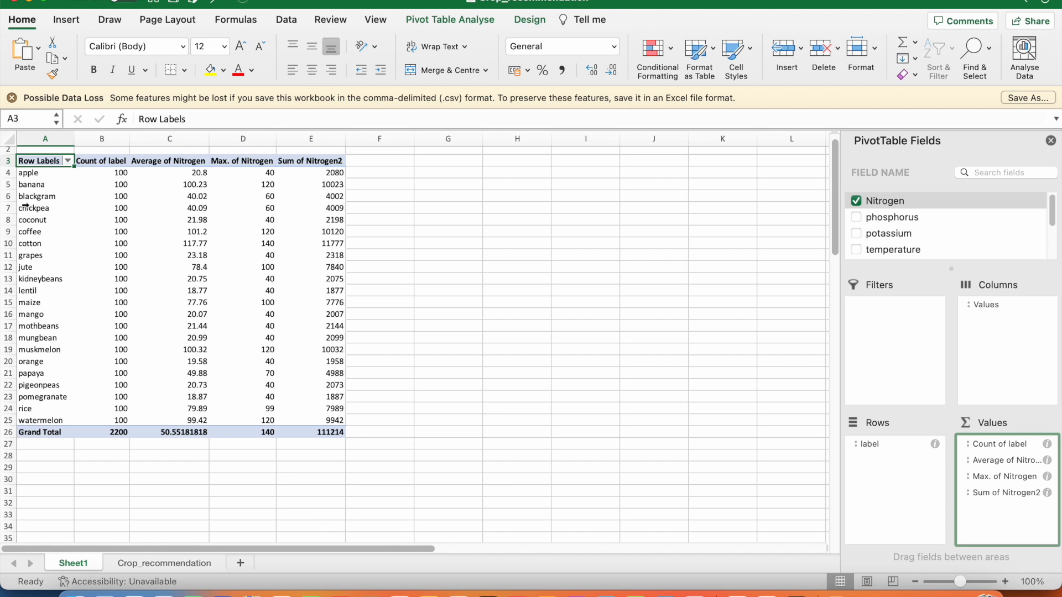
Summarise the remaining Sum of Nitrogen2 value field by Min.
{"action": "left_click", "coordinate": [1048, 493]}
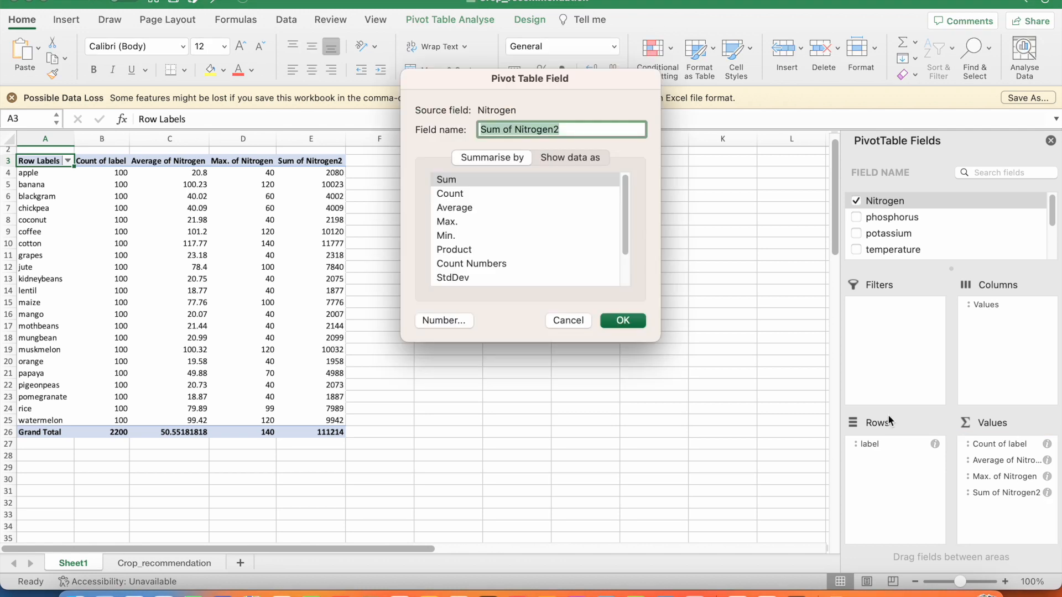
{"action": "left_click", "coordinate": [448, 237]}
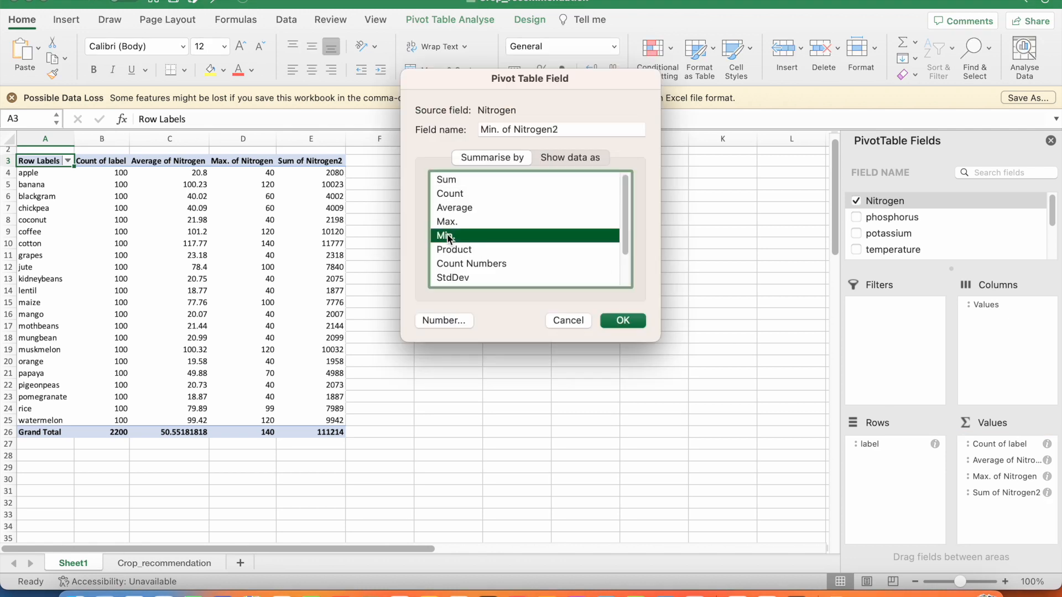
{"action": "left_click", "coordinate": [624, 321]}
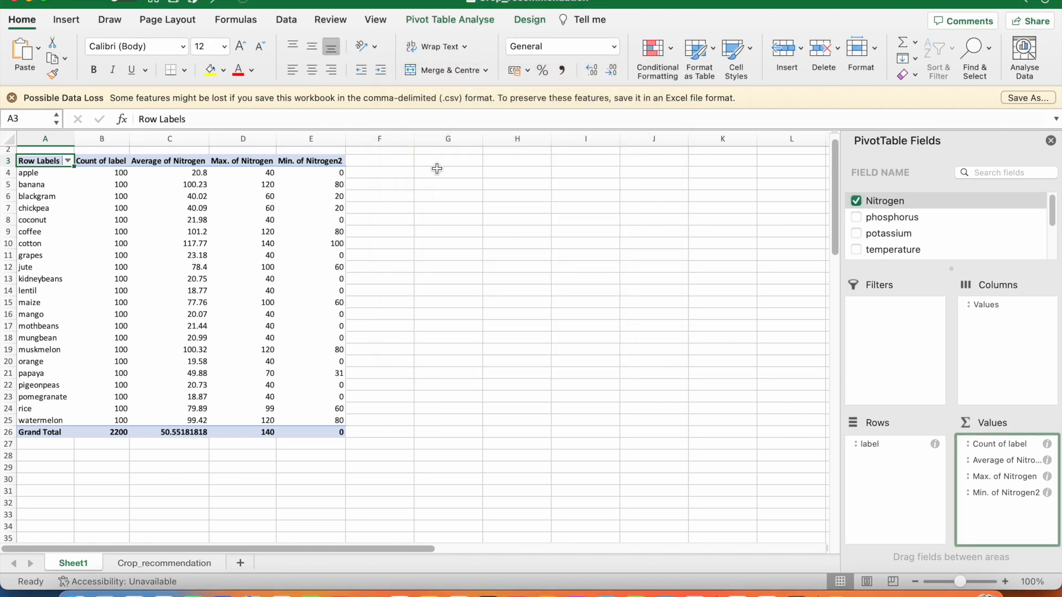